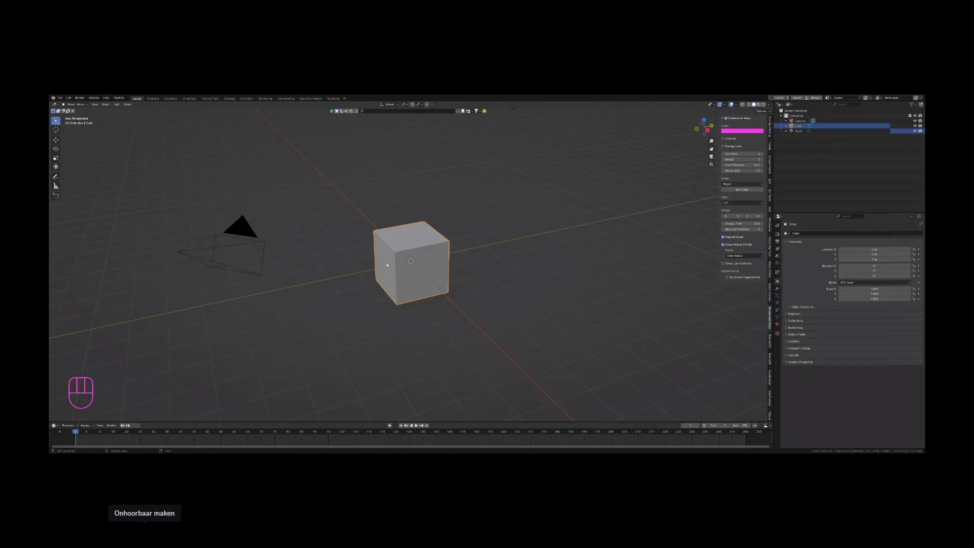
# Add a plane mesh at the origin and scale it up into a large square around the cube.
pyautogui.scroll(2, 387, 264)
pyautogui.keyDown('shift'); pyautogui.moveTo(414, 240); pyautogui.dragTo(395, 206, button='middle'); pyautogui.keyUp('shift')
pyautogui.scroll(2, 397, 212)
pyautogui.scroll(-2, 395, 206)
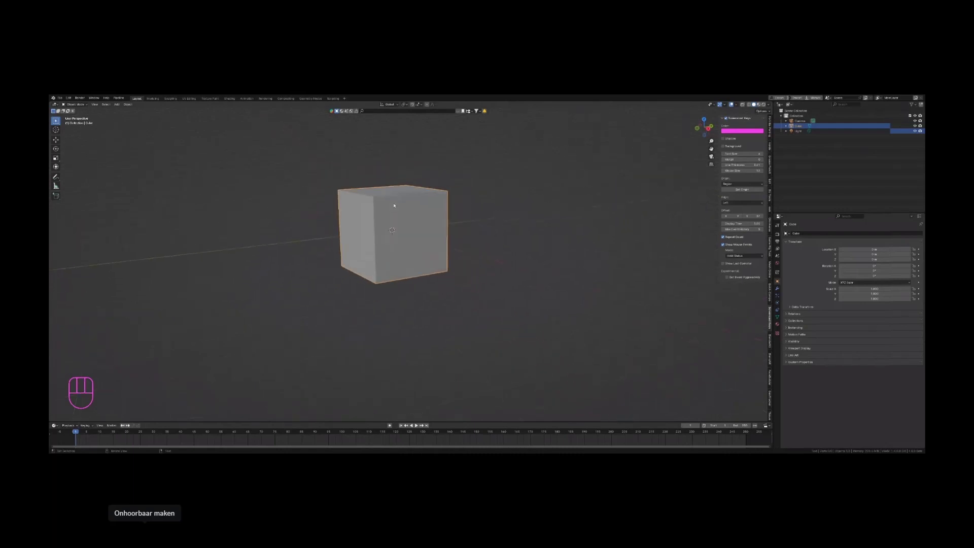
pyautogui.hotkey('shift', 'a')
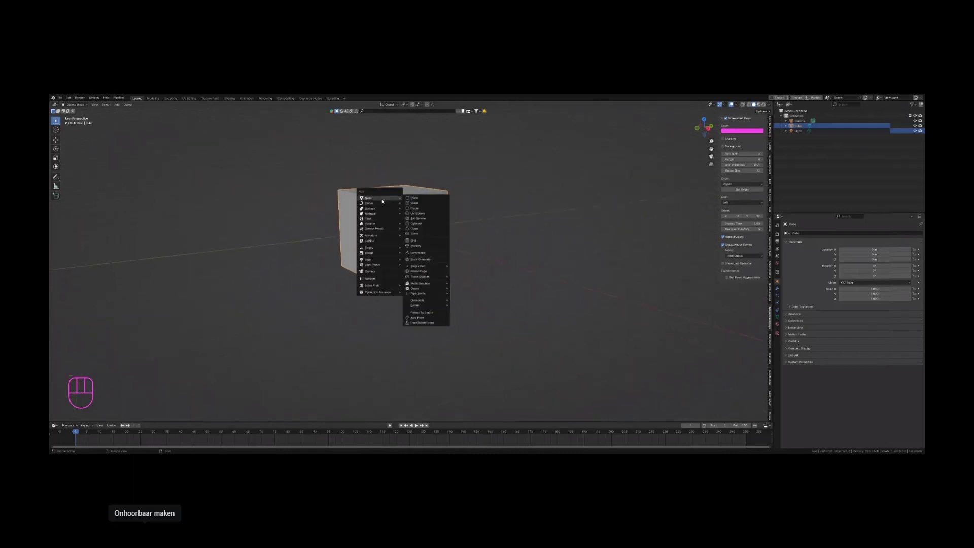
pyautogui.click(426, 199)
pyautogui.press('s')
pyautogui.click(509, 211)
pyautogui.scroll(-1, 509, 210)
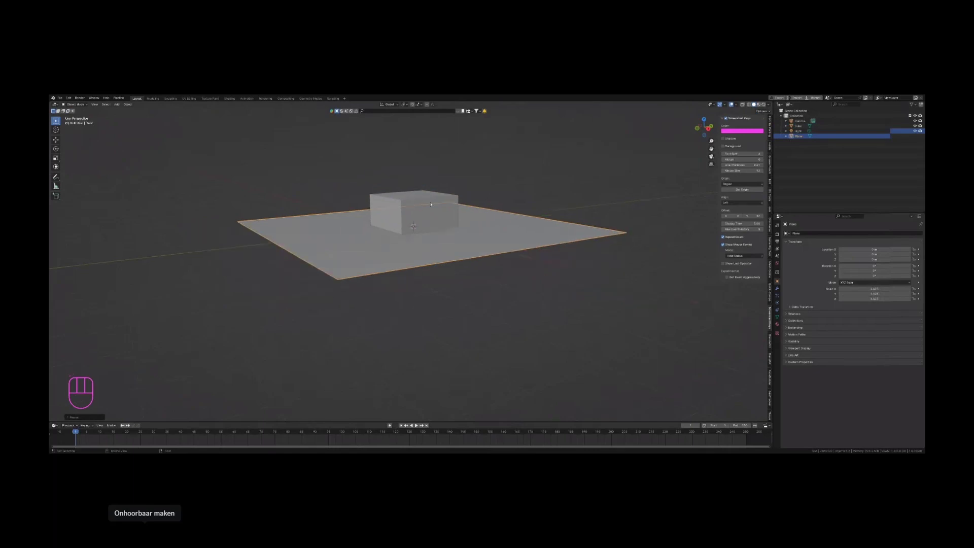
# Raise the cube along the Z axis until it sits above the plane.
pyautogui.click(456, 203)
pyautogui.moveTo(456, 203); pyautogui.dragTo(373, 166, button='middle')
pyautogui.press('g')
pyautogui.press('z')
pyautogui.click(437, 191)
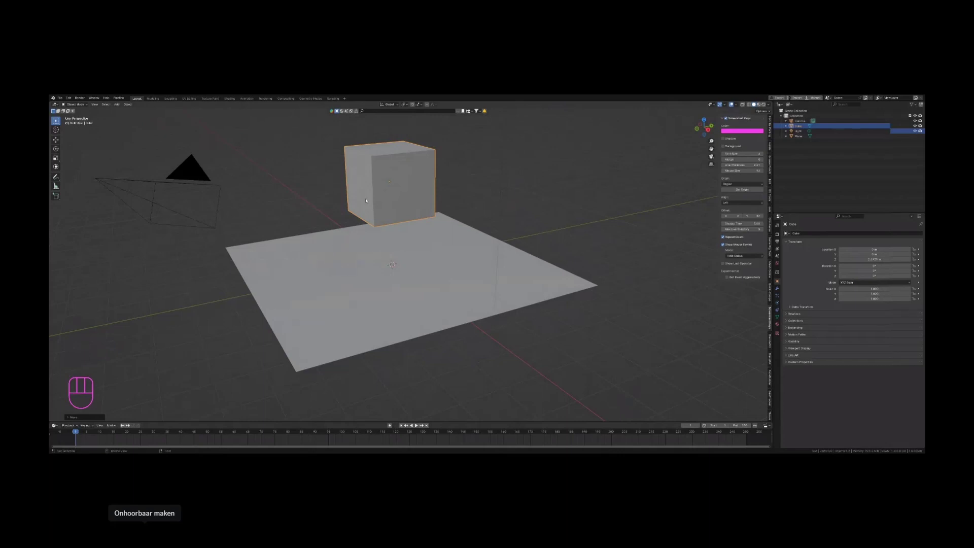
# Shift the cube slightly sideways with a free, unconstrained move.
pyautogui.moveTo(367, 200); pyautogui.dragTo(385, 221, button='middle')
pyautogui.scroll(3, 381, 235)
pyautogui.scroll(-1, 383, 235)
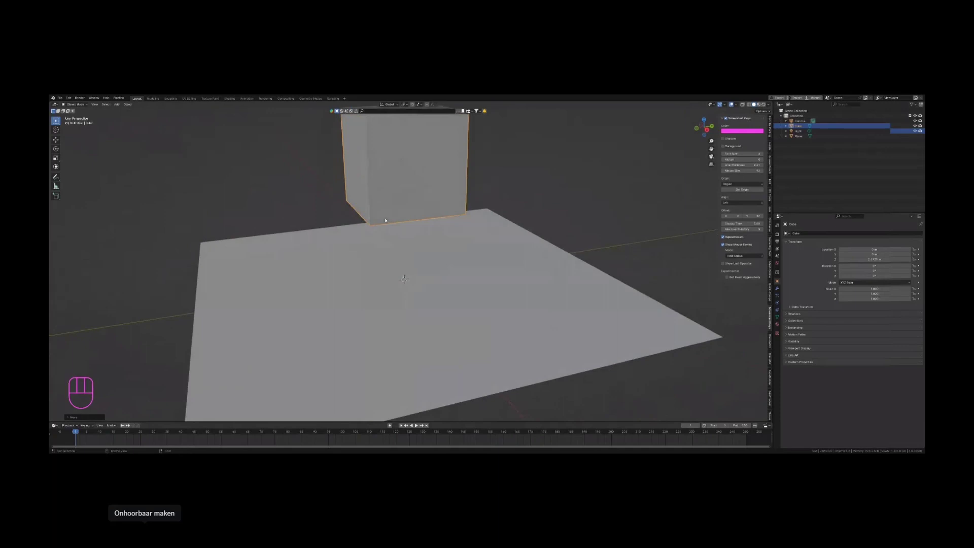
pyautogui.scroll(-3, 406, 169)
pyautogui.moveTo(406, 170); pyautogui.dragTo(380, 207, button='middle')
pyautogui.moveTo(380, 208)
pyautogui.mouseDown(button='middle')
pyautogui.moveTo(383, 179)
pyautogui.moveTo(384, 189)
pyautogui.mouseUp(button='middle')
pyautogui.moveTo(385, 189); pyautogui.dragTo(402, 180, button='middle')
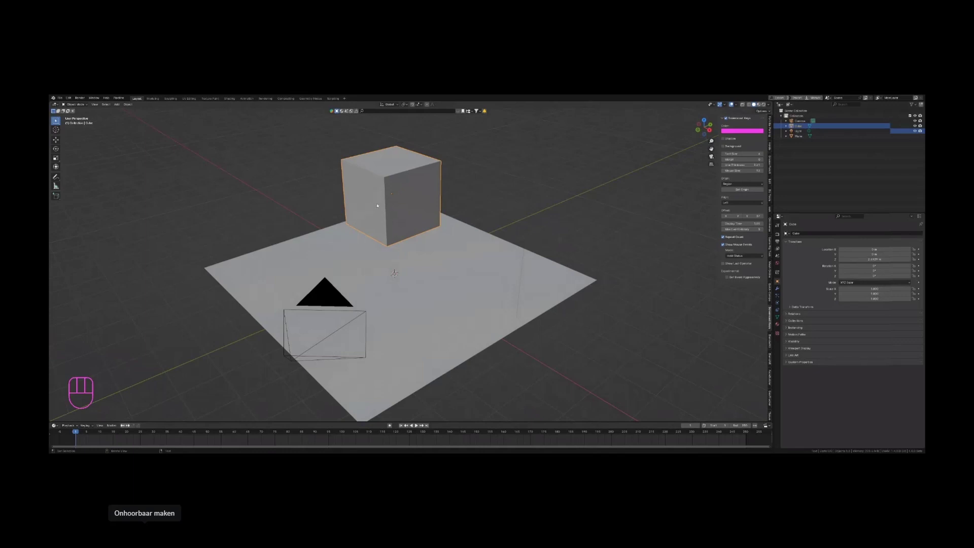
pyautogui.scroll(2, 380, 207)
pyautogui.press('g')
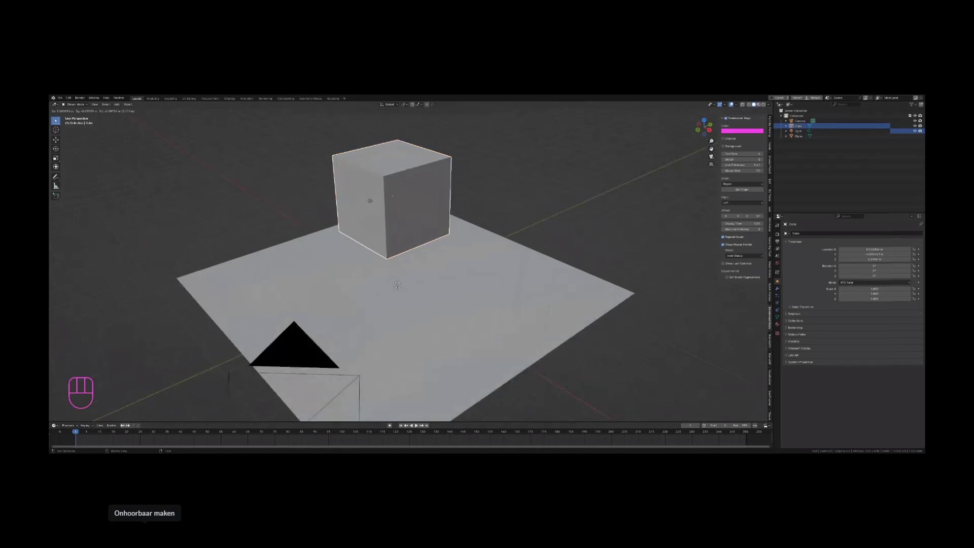
pyautogui.click(383, 202)
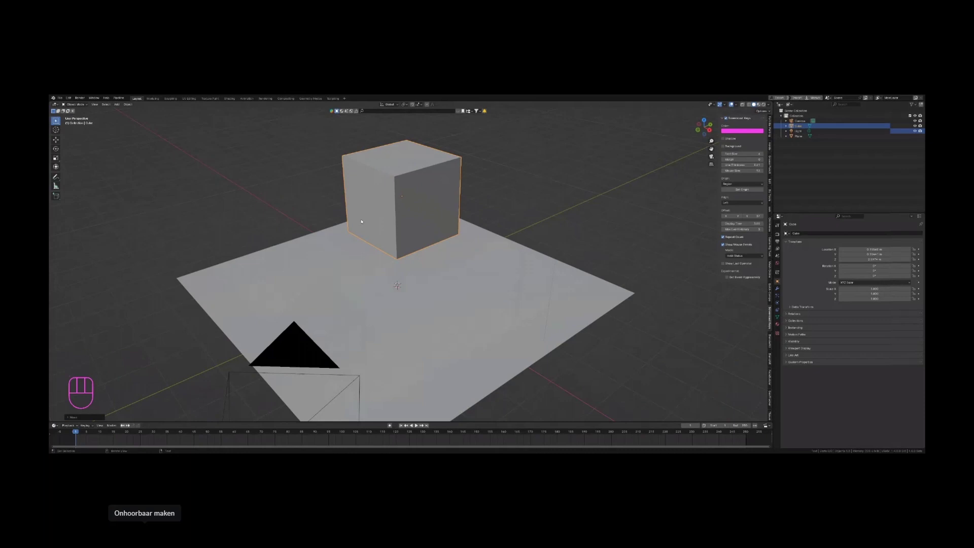
# Move the cube down into the plane, using its front upper corner as the snap base.
pyautogui.press('g')
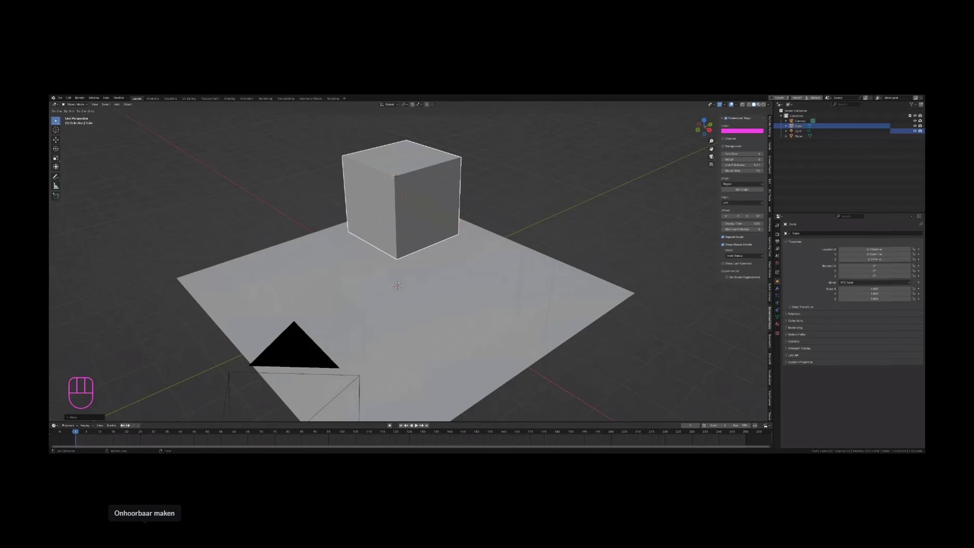
pyautogui.click(395, 177)
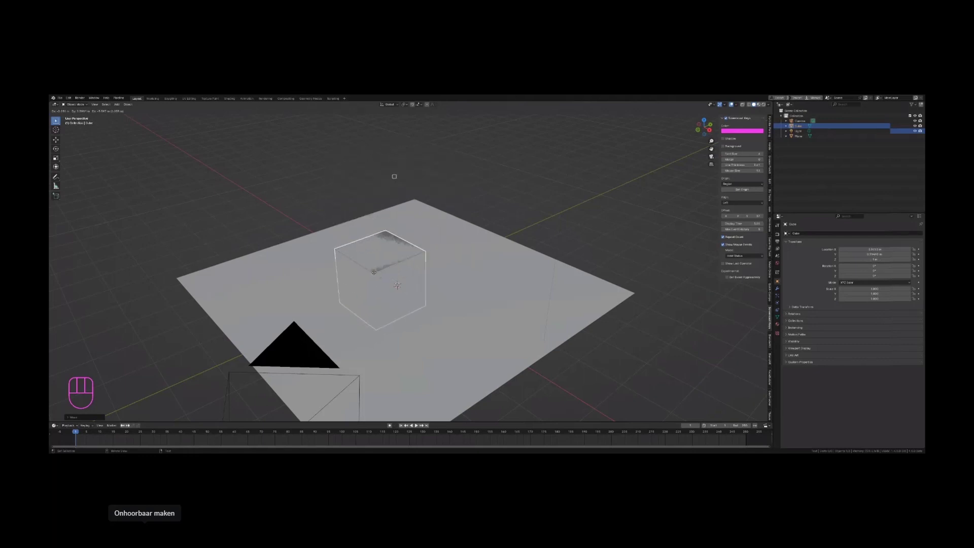
pyautogui.moveTo(393, 227)
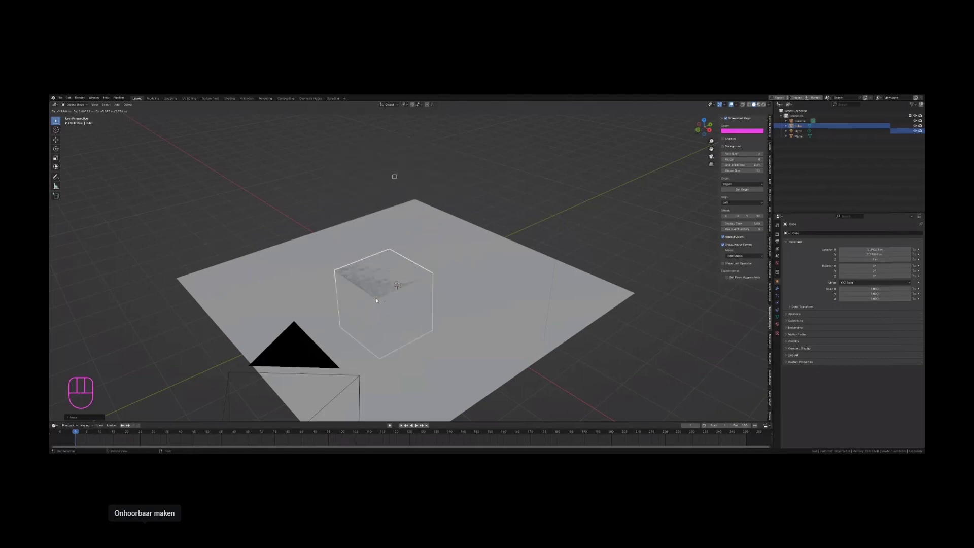
pyautogui.click(394, 176)
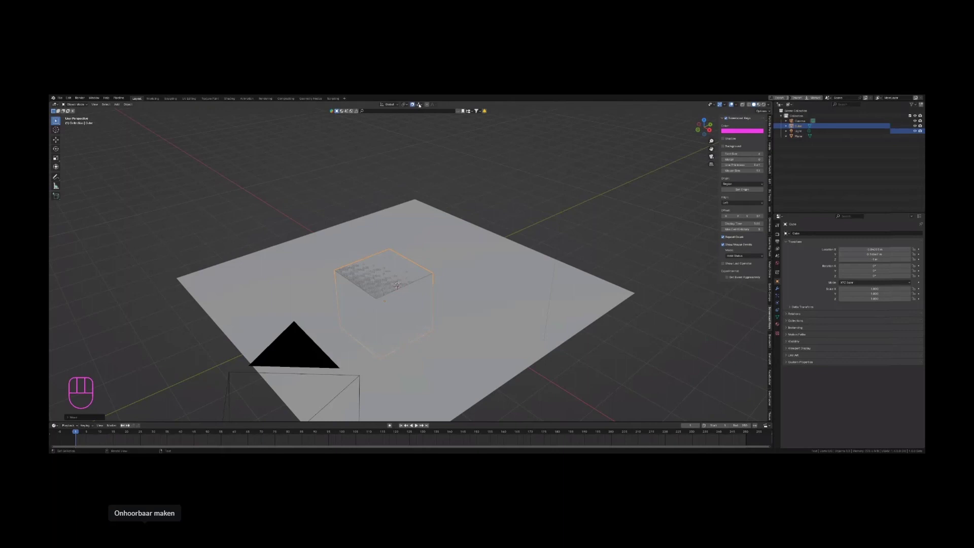
# Set the snap target to Face and move the cube a little across the plane.
pyautogui.click(419, 105)
pyautogui.click(410, 147)
pyautogui.press('g')
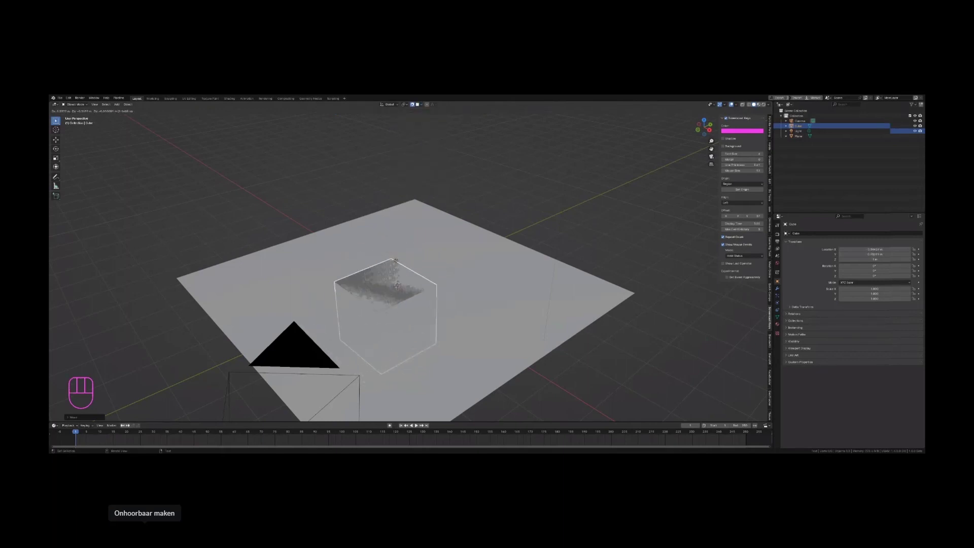
pyautogui.click(401, 257)
# Snap the cube's underside onto the plane, using its bottom face as the snap base.
pyautogui.moveTo(401, 257); pyautogui.dragTo(375, 305, button='middle')
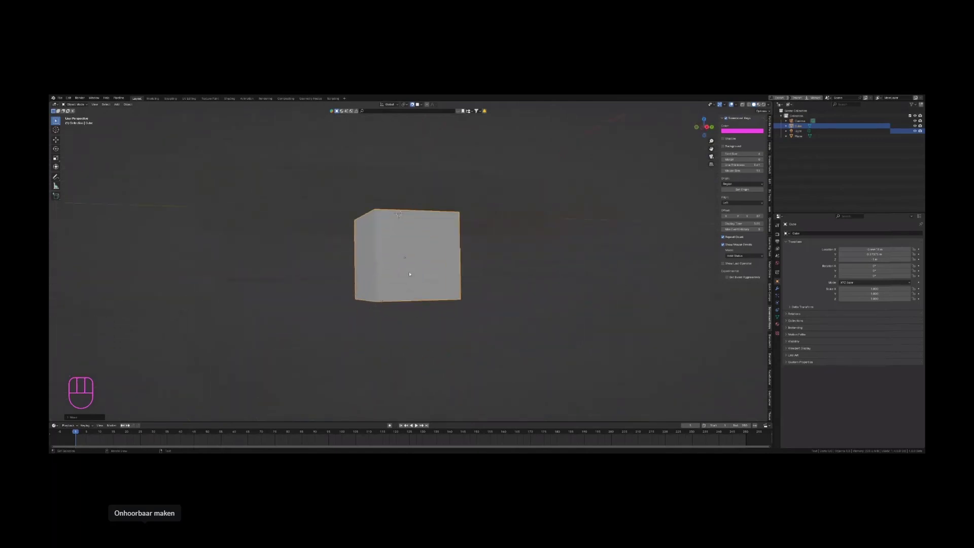
pyautogui.press('g')
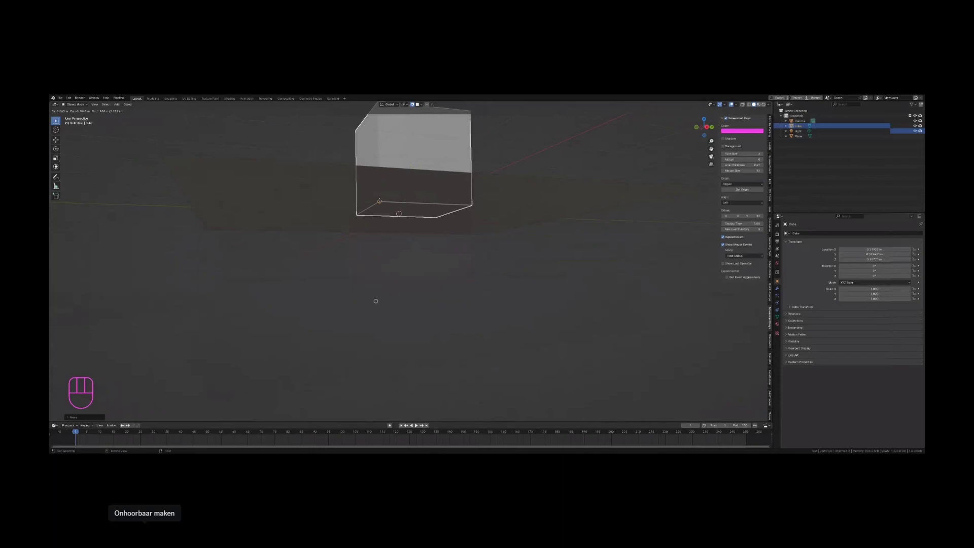
pyautogui.click(379, 184)
pyautogui.moveTo(379, 184); pyautogui.dragTo(379, 246, button='middle')
pyautogui.scroll(-3, 379, 247)
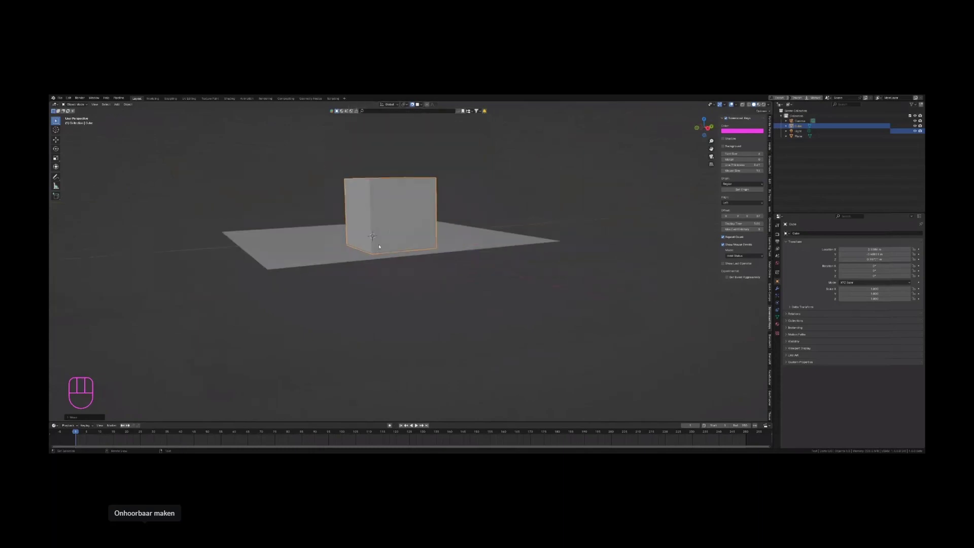
pyautogui.press('g')
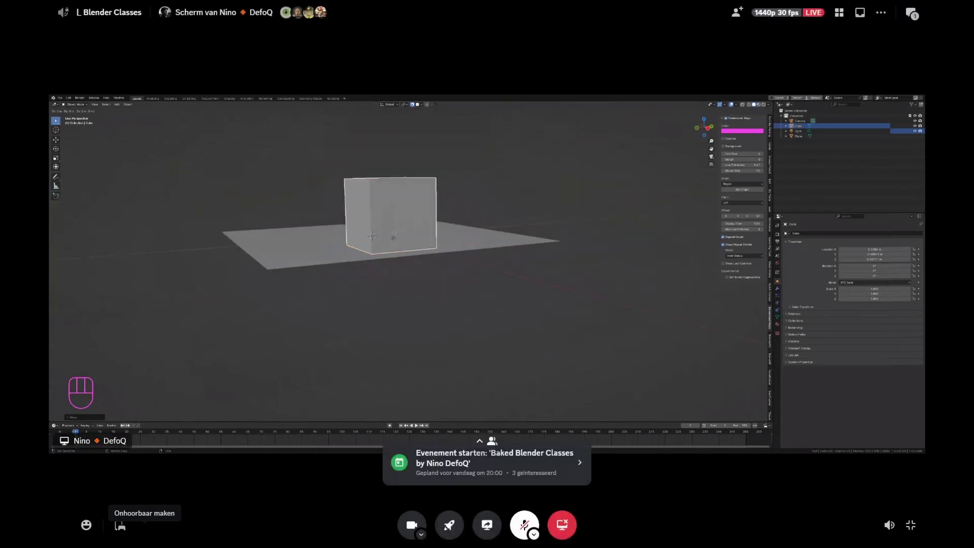
pyautogui.click(407, 239)
# In Edit Mode, inset one side face of the cube and extrude it outward into a long arm.
pyautogui.press('Tab')
pyautogui.moveTo(408, 239); pyautogui.dragTo(431, 256, button='middle')
pyautogui.click(407, 217)
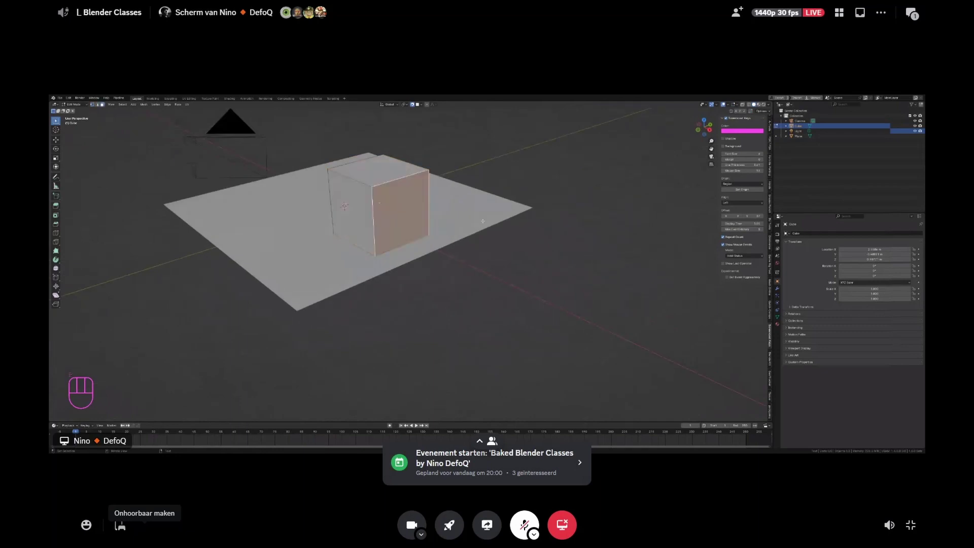
pyautogui.press('i')
pyautogui.click(484, 203)
pyautogui.press('e')
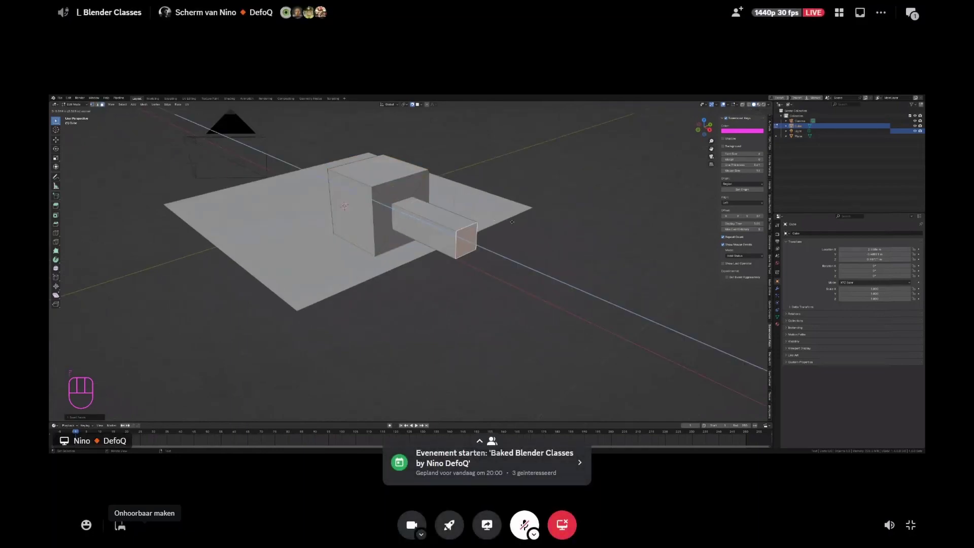
pyautogui.click(522, 231)
# Add a loop cut near the arm's end and extrude the underside face of the end segment into a leg.
pyautogui.moveTo(522, 232); pyautogui.dragTo(502, 187, button='middle')
pyautogui.hotkey('ctrl', 'r')
pyautogui.click(470, 241)
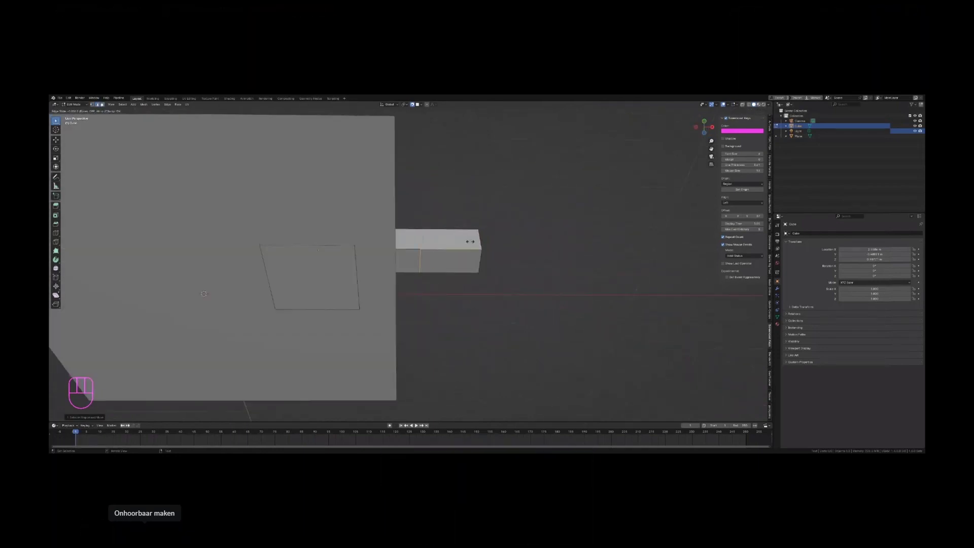
pyautogui.click(516, 235)
pyautogui.press('3')
pyautogui.click(472, 260)
pyautogui.press('e')
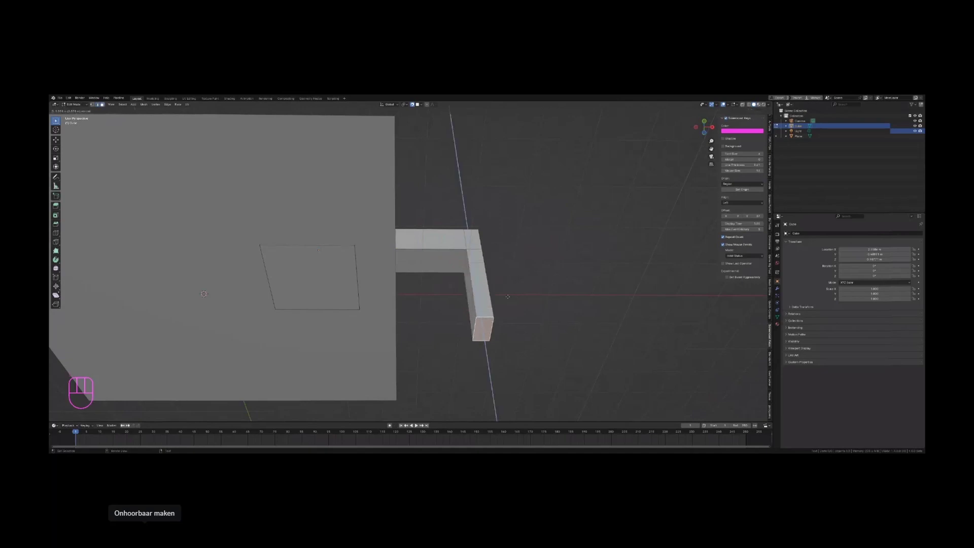
pyautogui.click(489, 299)
# Set the snap target to Edge and, in Object Mode, move the model by the inner edge where arm meets leg.
pyautogui.moveTo(480, 275); pyautogui.dragTo(489, 204, button='middle')
pyautogui.scroll(3, 479, 220)
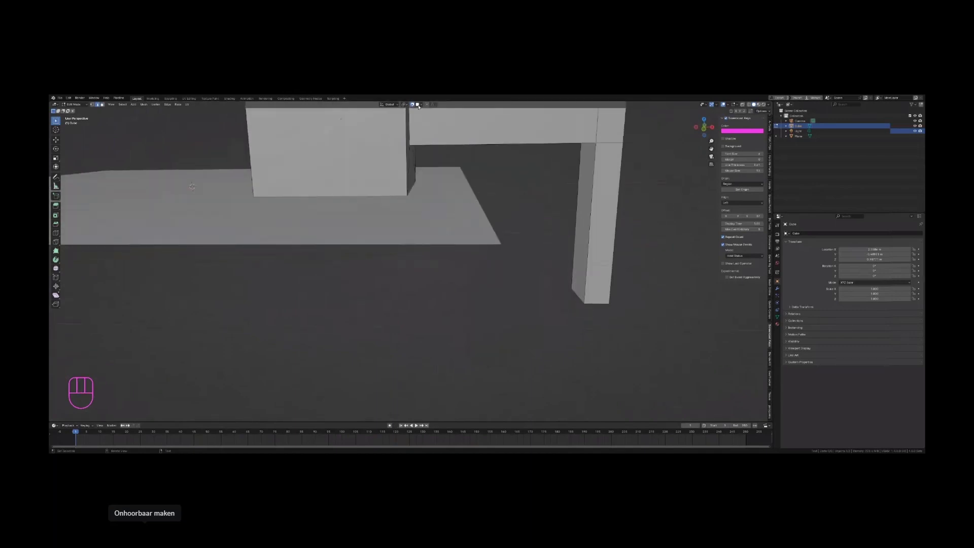
pyautogui.click(418, 106)
pyautogui.click(419, 137)
pyautogui.moveTo(559, 152); pyautogui.dragTo(518, 155, button='middle')
pyautogui.press('Tab')
pyautogui.press('g')
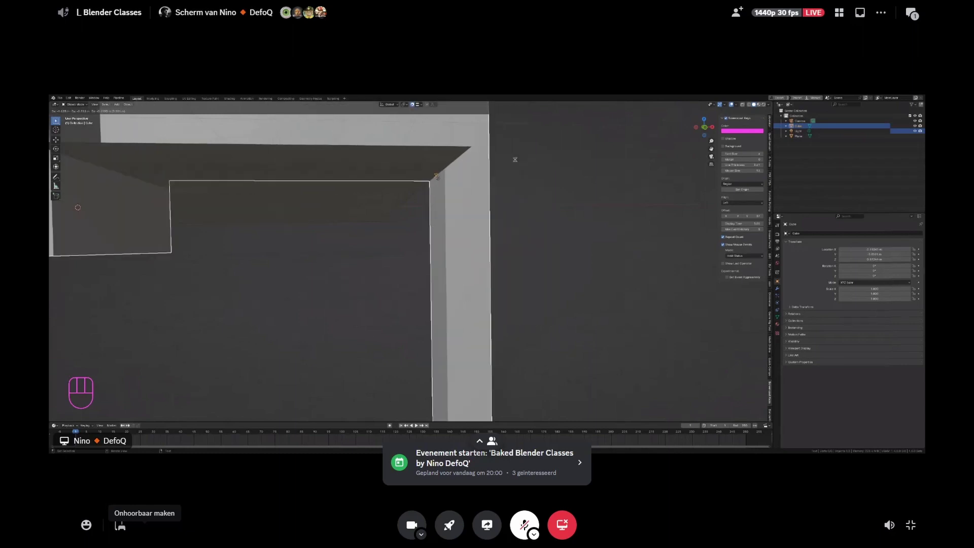
pyautogui.click(437, 180)
# Reposition the whole model relative to the plane with another snapped move.
pyautogui.moveTo(436, 181); pyautogui.dragTo(426, 237, button='middle')
pyautogui.scroll(-3, 439, 174)
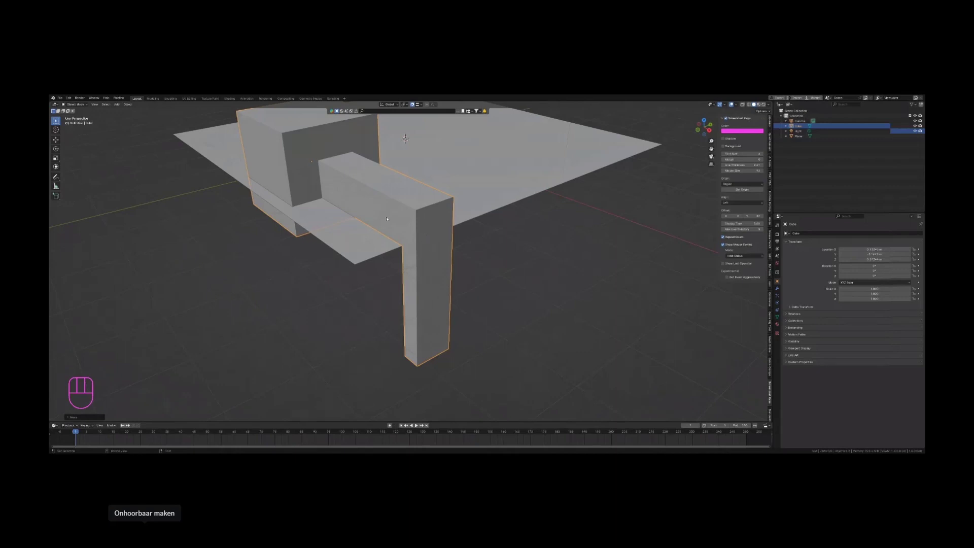
pyautogui.scroll(-5, 432, 208)
pyautogui.moveTo(432, 208); pyautogui.dragTo(387, 241, button='middle')
pyautogui.scroll(2, 437, 202)
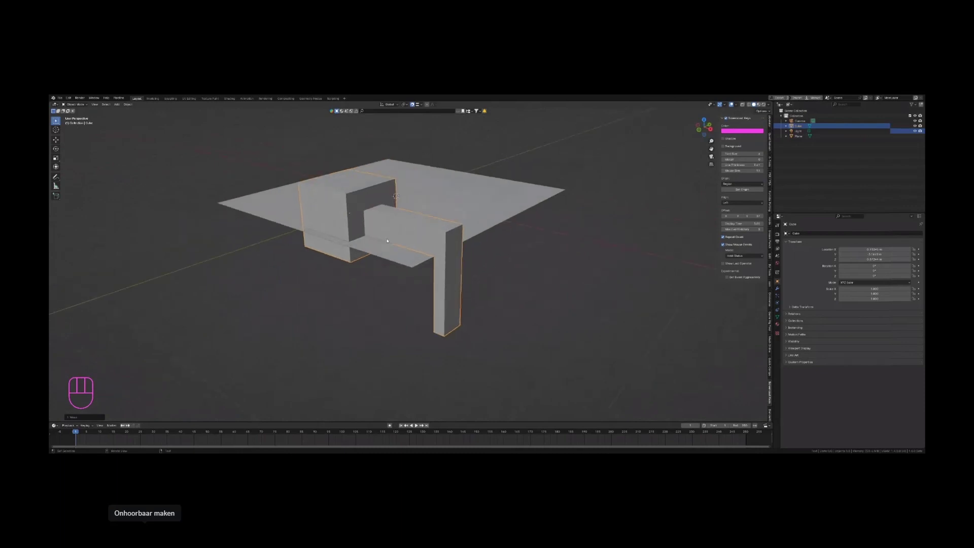
pyautogui.keyDown('shift'); pyautogui.moveTo(405, 208); pyautogui.dragTo(387, 244, button='middle'); pyautogui.keyUp('shift')
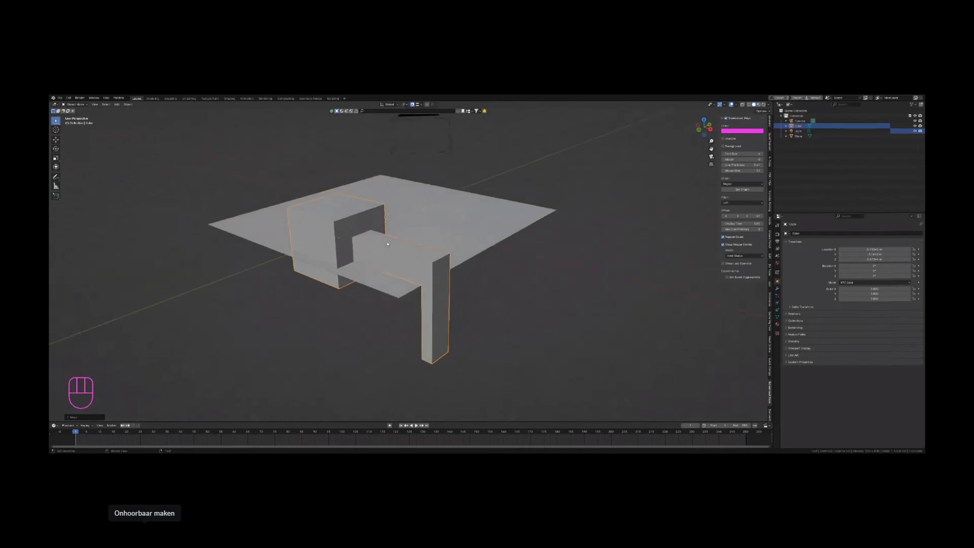
pyautogui.press('g')
pyautogui.click(415, 202)
# Move the model so its arm rests on the plane and the leg hooks over the plane's edge.
pyautogui.scroll(4, 374, 187)
pyautogui.scroll(-4, 392, 200)
pyautogui.moveTo(393, 200)
pyautogui.mouseDown(button='middle')
pyautogui.moveTo(389, 243)
pyautogui.moveTo(390, 208)
pyautogui.mouseUp(button='middle')
pyautogui.moveTo(431, 163); pyautogui.dragTo(449, 272, button='middle')
pyautogui.scroll(6, 449, 272)
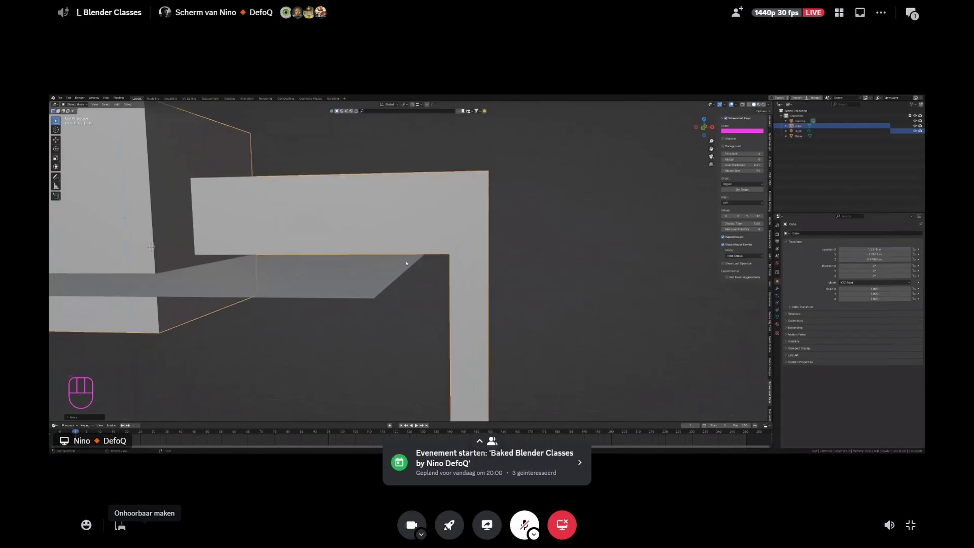
pyautogui.click(380, 270)
pyautogui.moveTo(379, 269); pyautogui.dragTo(383, 265, button='middle')
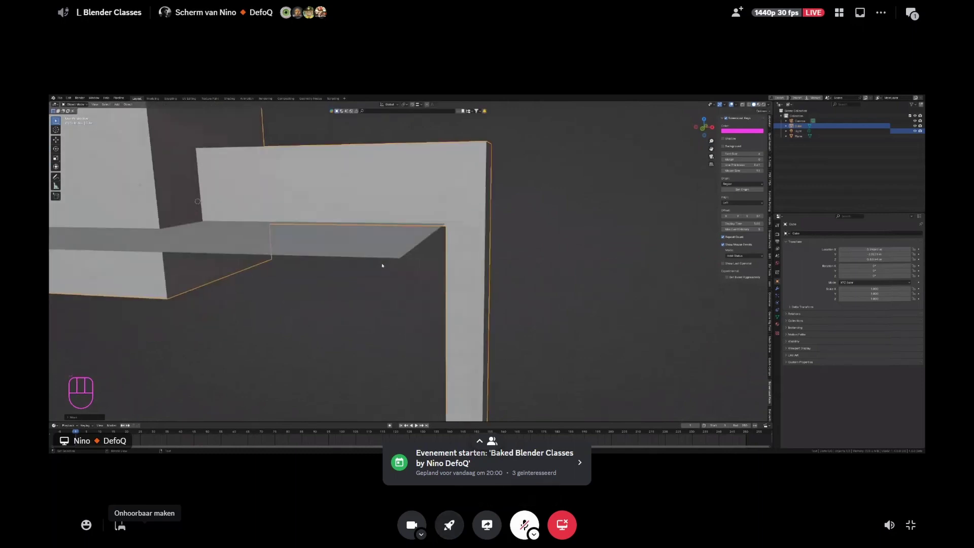
pyautogui.press('g')
pyautogui.click(383, 260)
# Try scaling the whole model while inspecting it from several angles, and cancel the scaling.
pyautogui.scroll(-3, 416, 209)
pyautogui.moveTo(416, 209); pyautogui.dragTo(386, 229, button='middle')
pyautogui.keyDown('shift'); pyautogui.moveTo(381, 203); pyautogui.dragTo(405, 234, button='middle'); pyautogui.keyUp('shift')
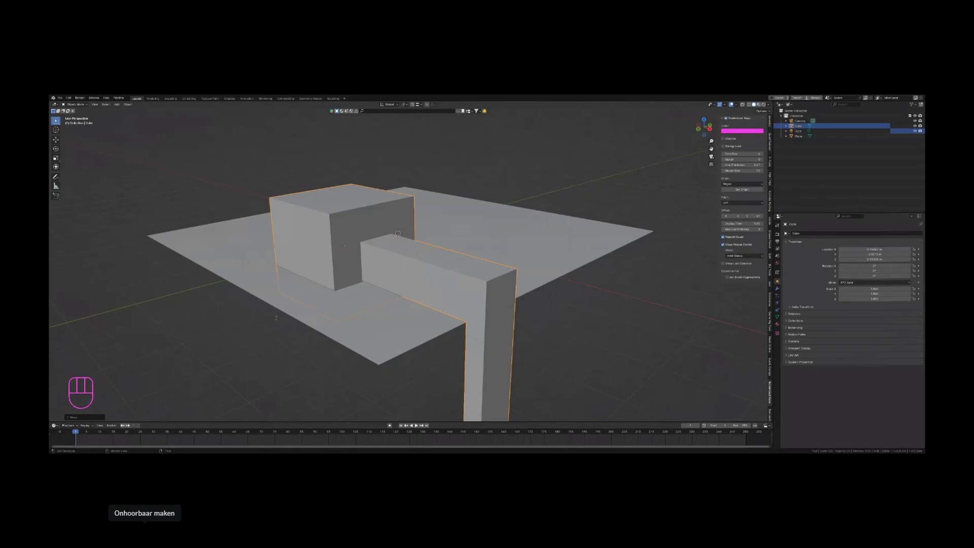
pyautogui.moveTo(384, 264); pyautogui.dragTo(341, 256, button='middle')
pyautogui.press('s')
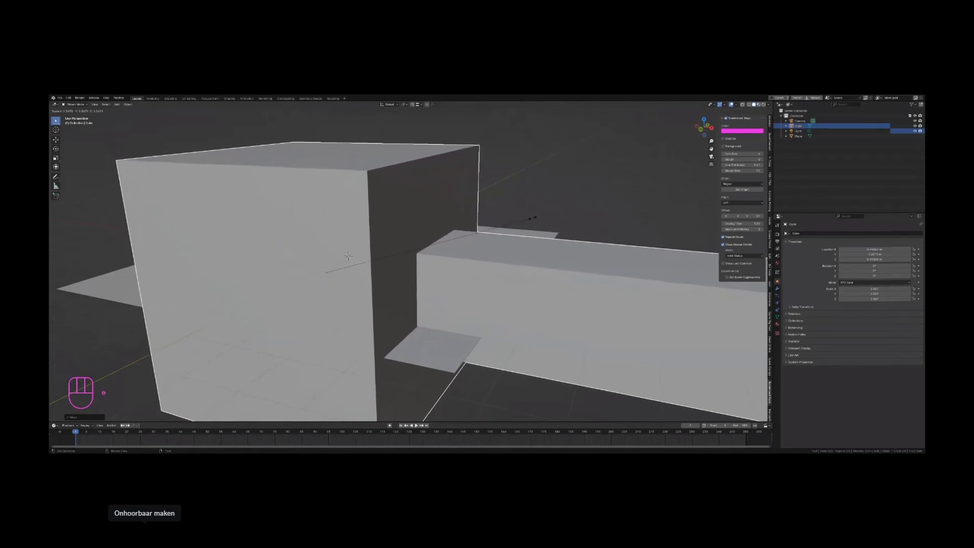
pyautogui.moveTo(536, 218); pyautogui.dragTo(477, 216, button='middle')
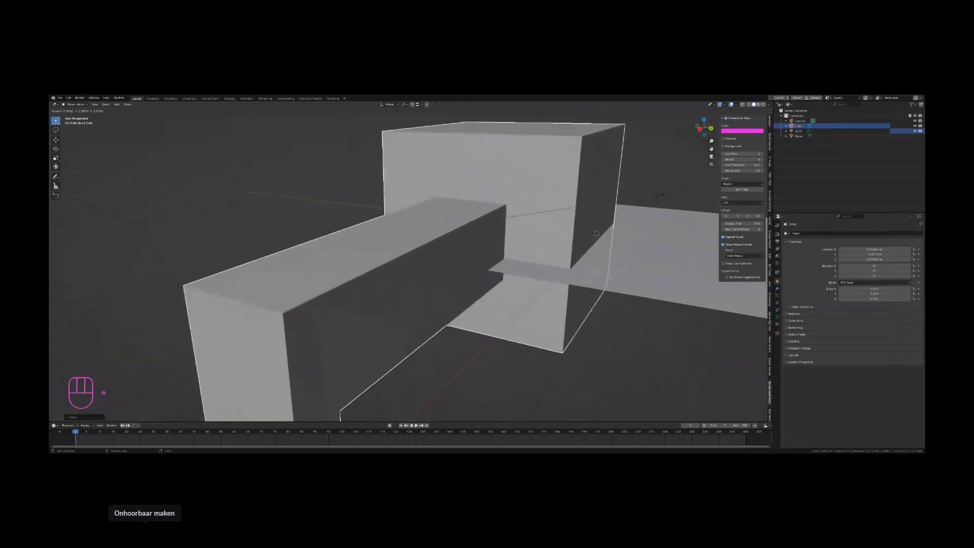
pyautogui.moveTo(681, 193); pyautogui.dragTo(458, 210, button='middle')
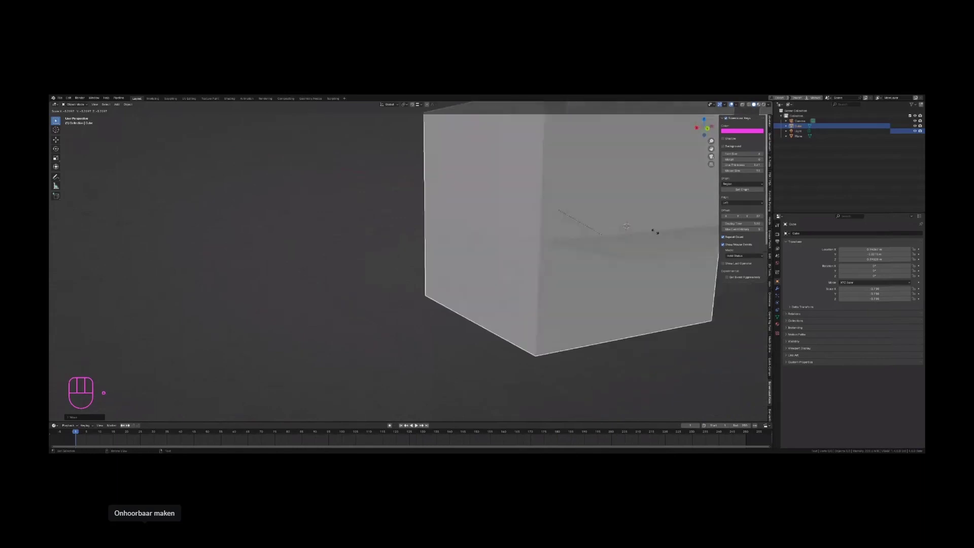
pyautogui.keyDown('alt'); pyautogui.moveTo(655, 232); pyautogui.dragTo(664, 217, button='middle'); pyautogui.keyUp('alt')
pyautogui.keyDown('alt'); pyautogui.scroll(-5, 609, 234); pyautogui.keyUp('alt')
pyautogui.keyDown('alt'); pyautogui.scroll(5, 562, 231); pyautogui.keyUp('alt')
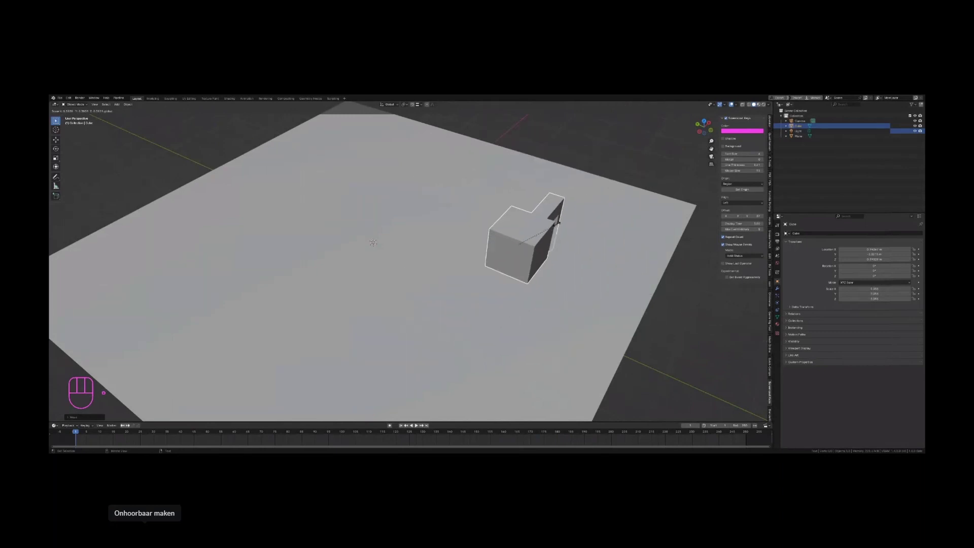
pyautogui.rightClick(558, 222)
pyautogui.moveTo(571, 217); pyautogui.dragTo(491, 255, button='middle')
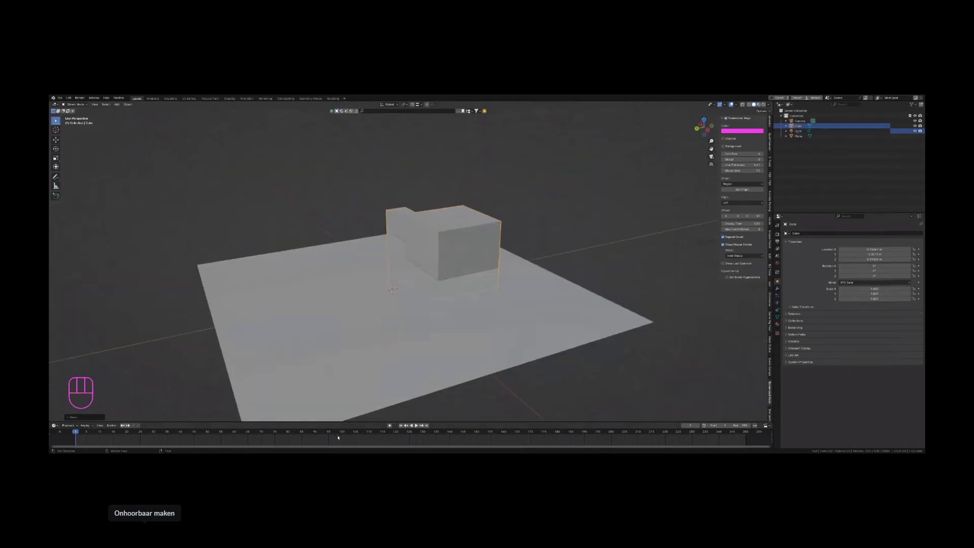